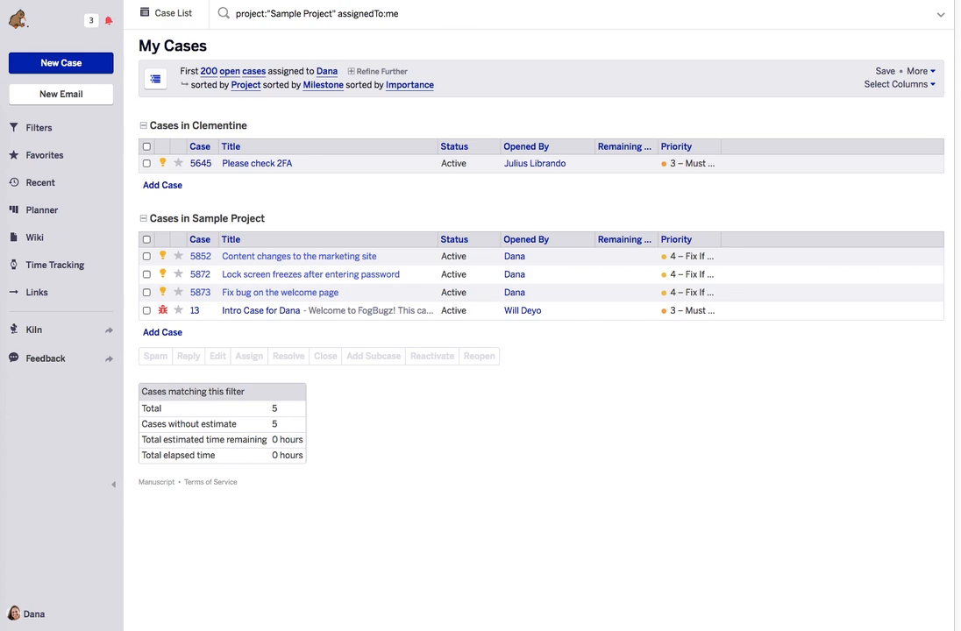
- Open a blank new mail account form from the Connected Mailboxes settings page
{"action": "left_click", "coordinate": [36, 617]}
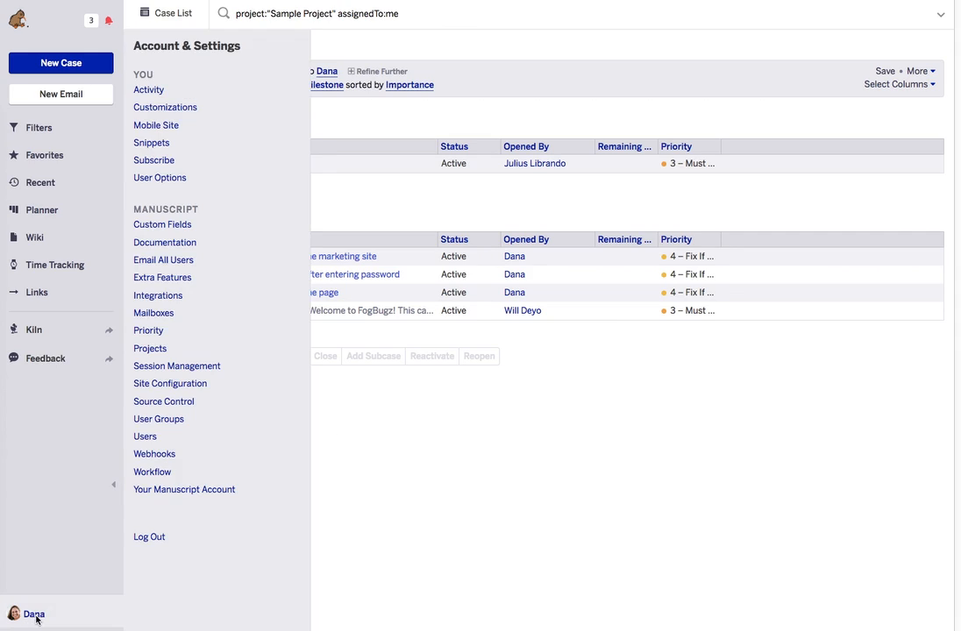
{"action": "left_click", "coordinate": [151, 316]}
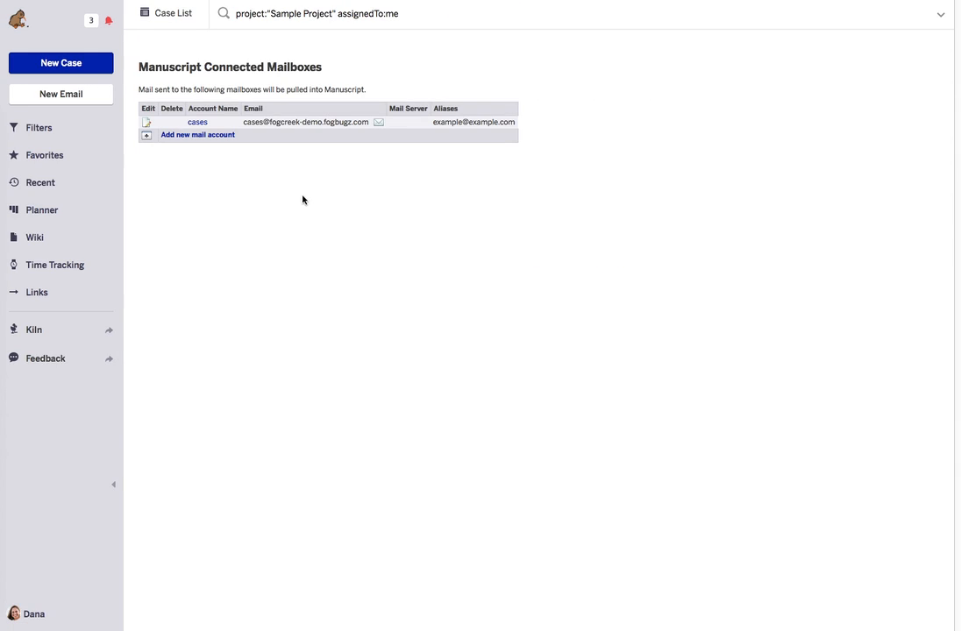
{"action": "left_click", "coordinate": [199, 136]}
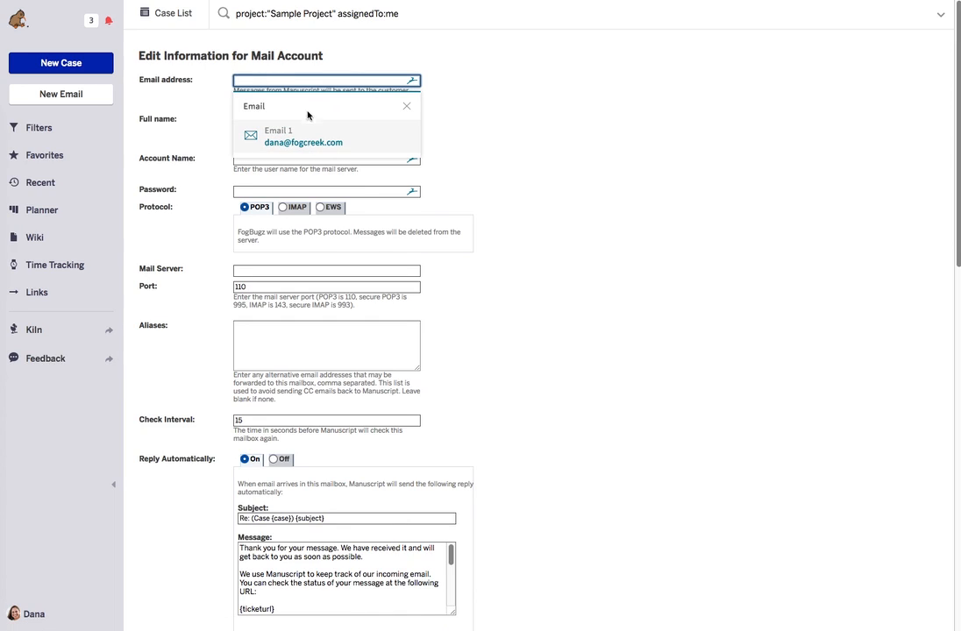
- Enter the support e-mail address, full name 'Customer Service' and account name 'Helo Desk'
{"action": "left_click", "coordinate": [314, 80]}
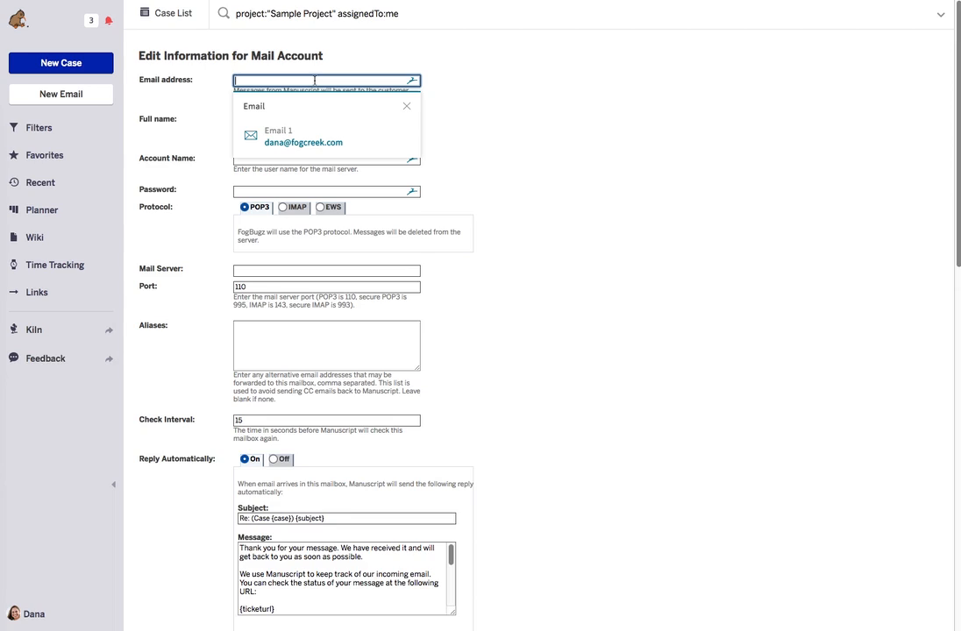
{"action": "type", "text": "help@"}
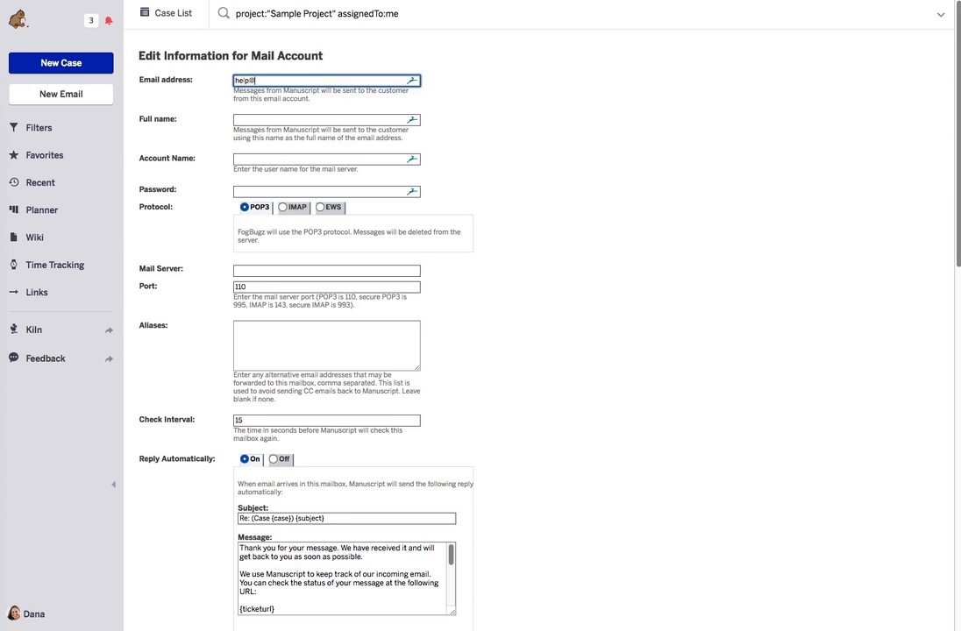
{"action": "type", "text": "yourcompany.com"}
{"action": "left_click", "coordinate": [285, 119]}
{"action": "type", "text": "C"}
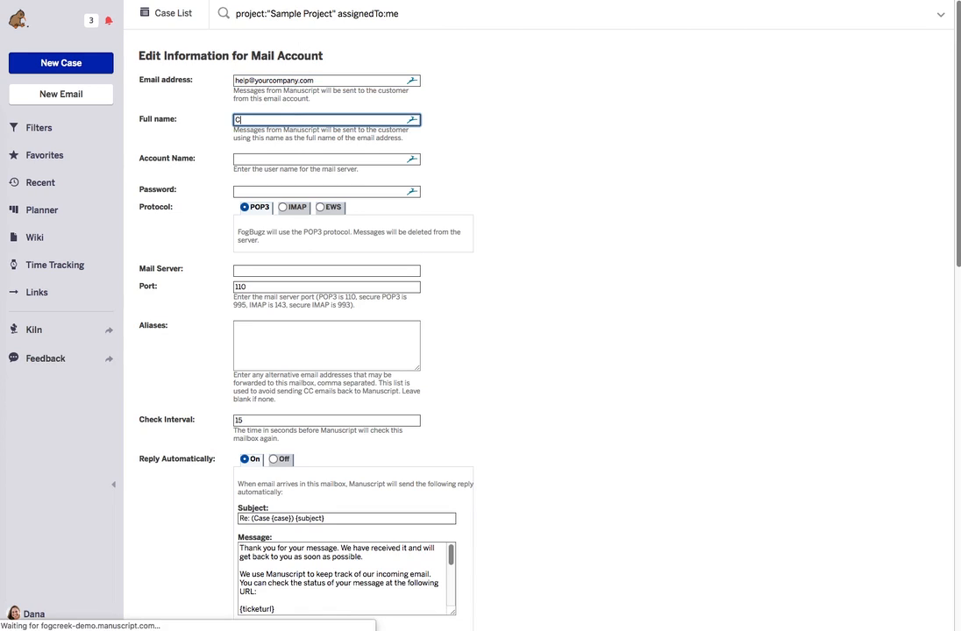
{"action": "type", "text": "ustomer Serv"}
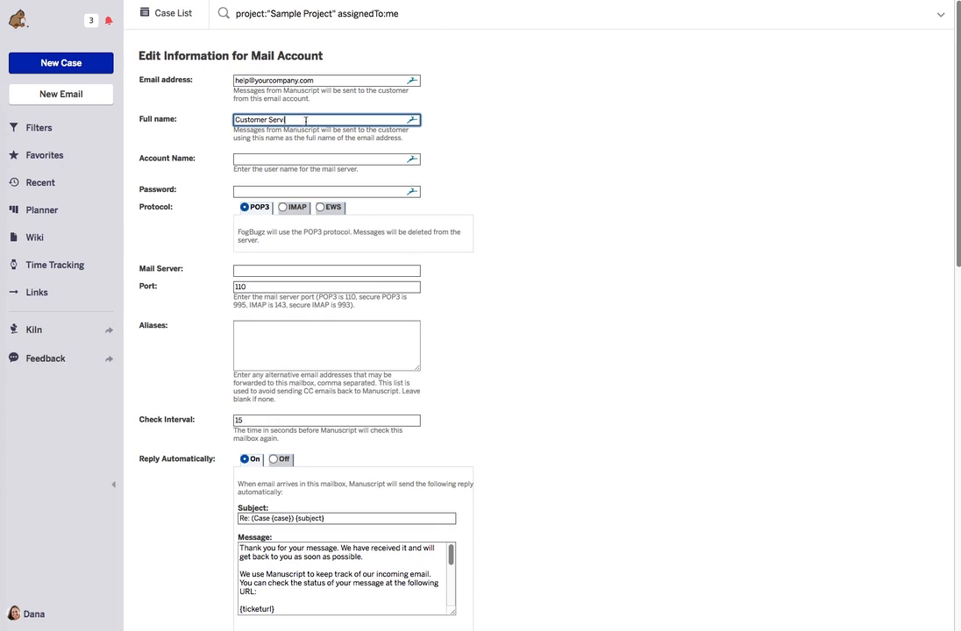
{"action": "type", "text": "icece"}
{"action": "left_click", "coordinate": [301, 158]}
{"action": "left_click", "coordinate": [301, 119]}
{"action": "key", "text": "BackSpace"}
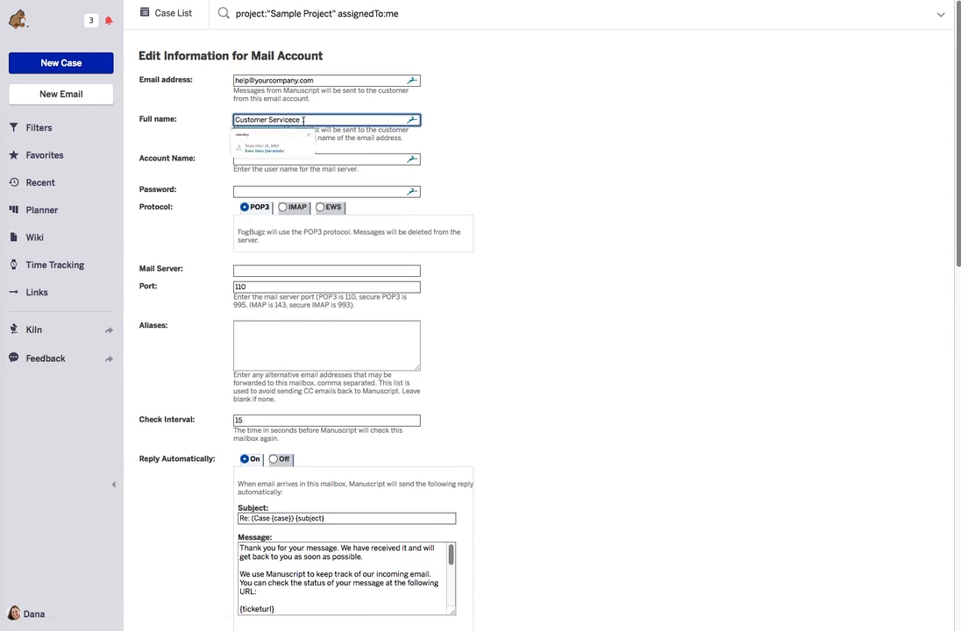
{"action": "key", "text": "BackSpace"}
{"action": "left_click", "coordinate": [277, 158]}
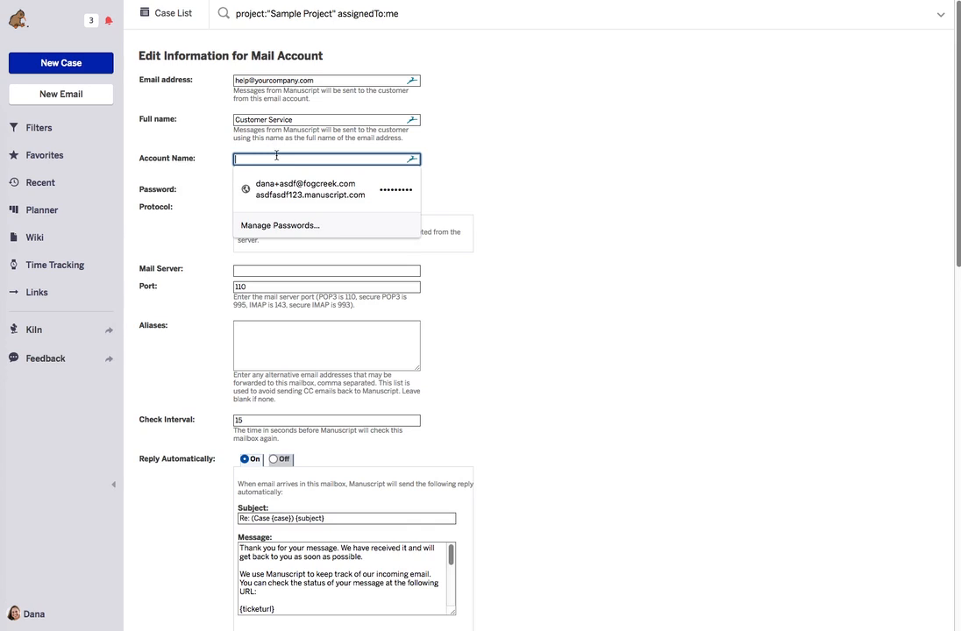
{"action": "type", "text": "Helo Desk"}
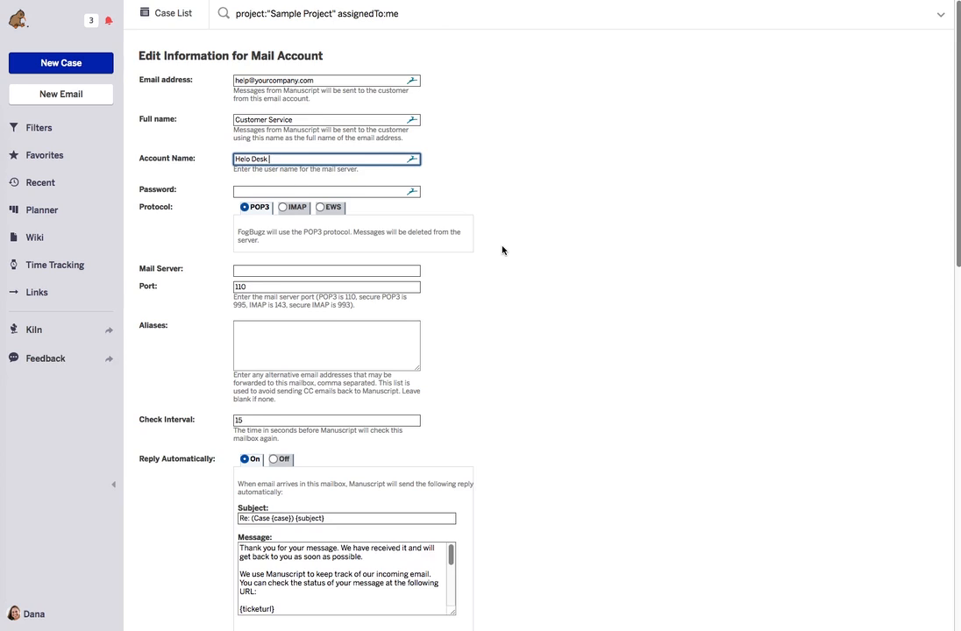
- Replace 'as soon as possible' in the autoreply message with 'within one business day'
{"action": "scroll", "coordinate": [503, 251], "scroll_direction": "down", "scroll_amount": 2}
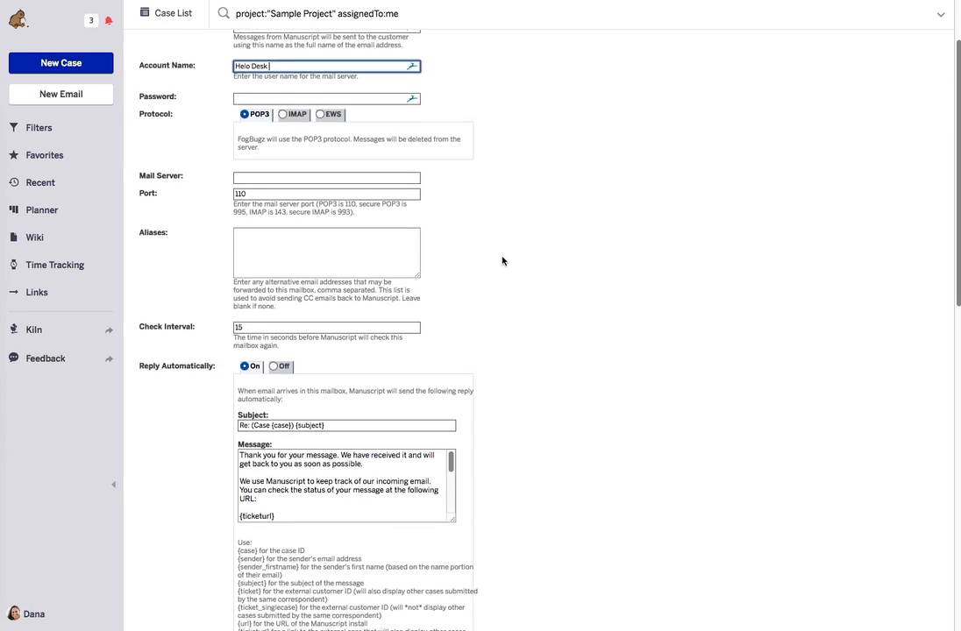
{"action": "scroll", "coordinate": [502, 254], "scroll_direction": "down", "scroll_amount": 3}
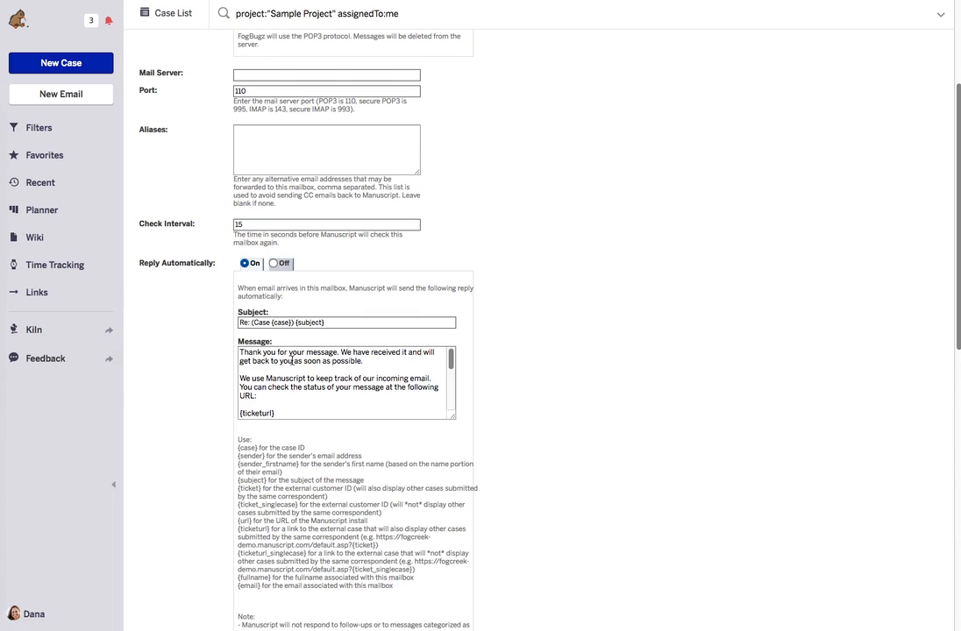
{"action": "left_click_drag", "start_coordinate": [292, 361], "coordinate": [359, 361]}
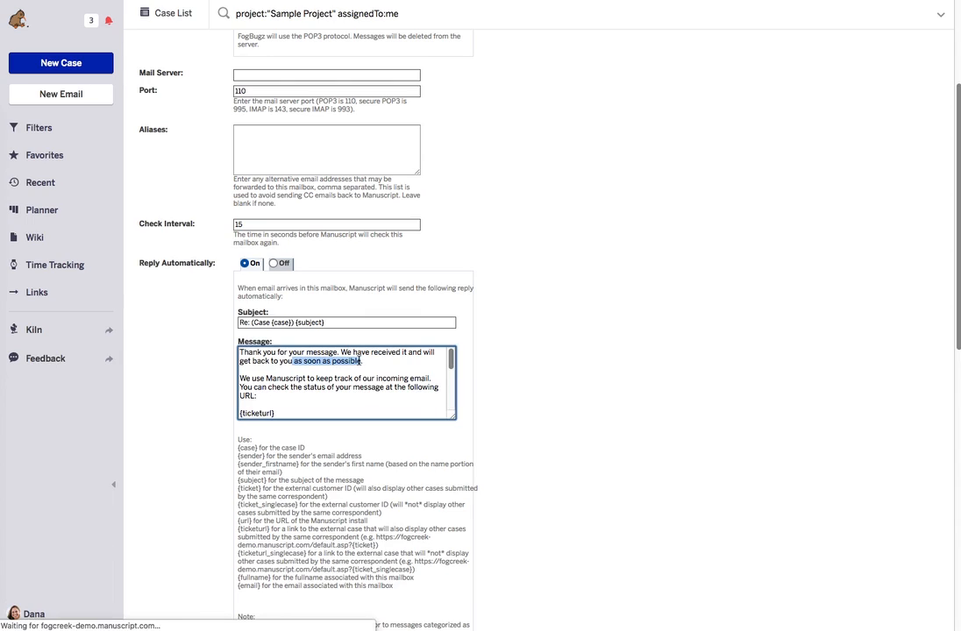
{"action": "type", "text": "within "}
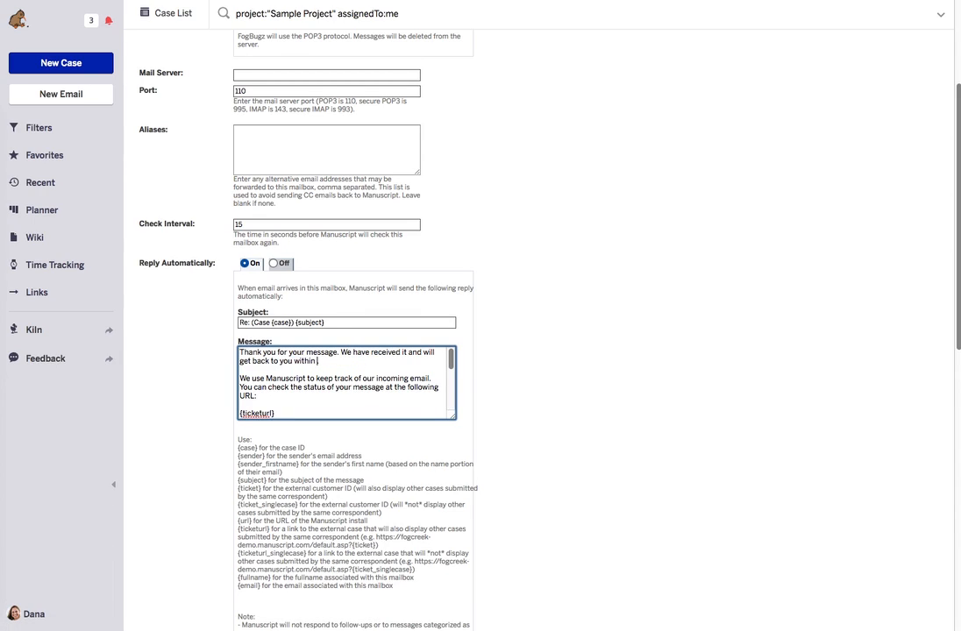
{"action": "type", "text": "one business day"}
- Set the mailbox's Due option to Automatic with 24 hours
{"action": "scroll", "coordinate": [492, 355], "scroll_direction": "down", "scroll_amount": 1}
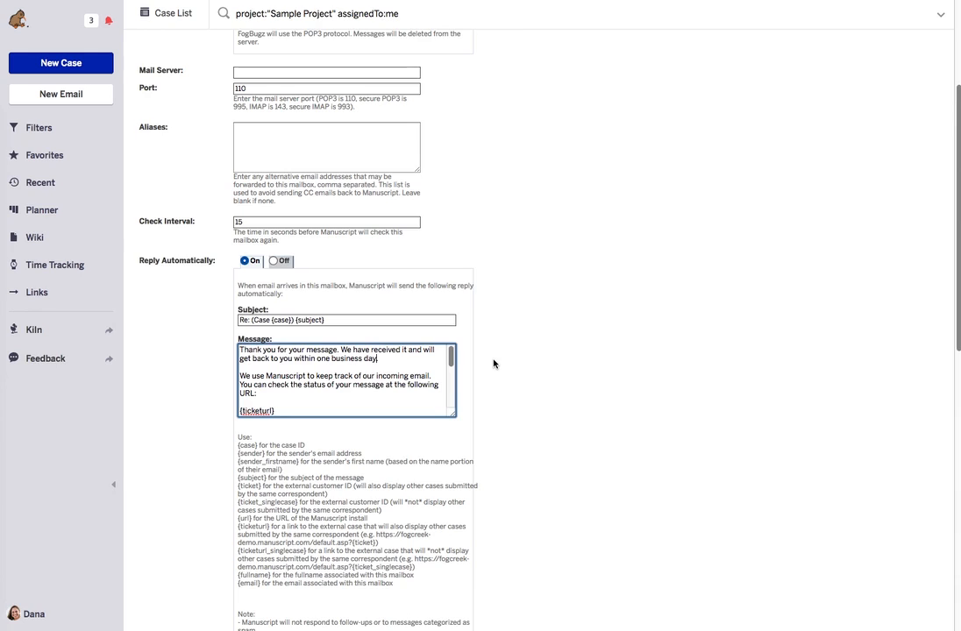
{"action": "scroll", "coordinate": [493, 363], "scroll_direction": "down", "scroll_amount": 5}
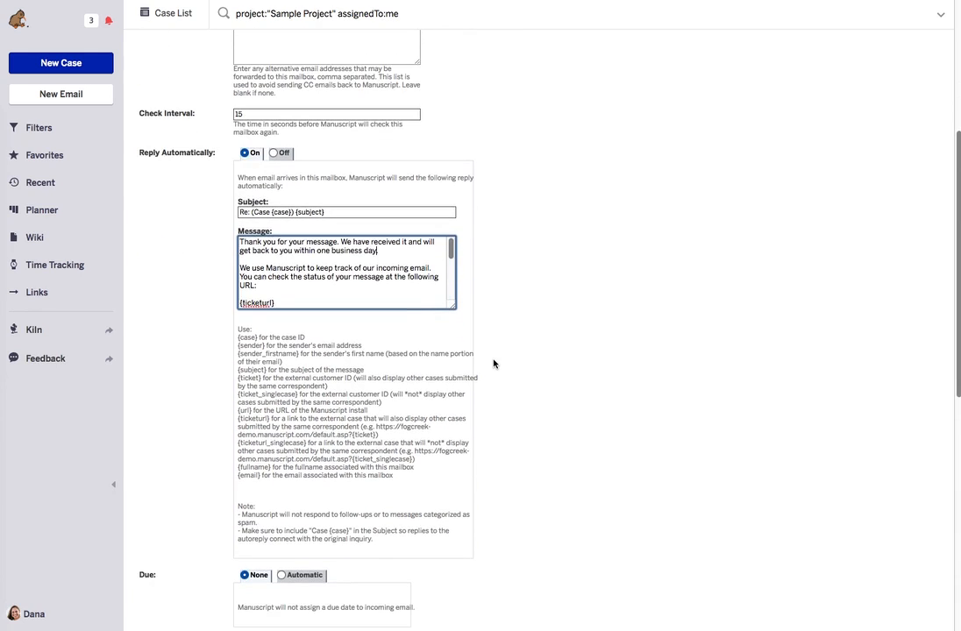
{"action": "scroll", "coordinate": [494, 363], "scroll_direction": "down", "scroll_amount": 4}
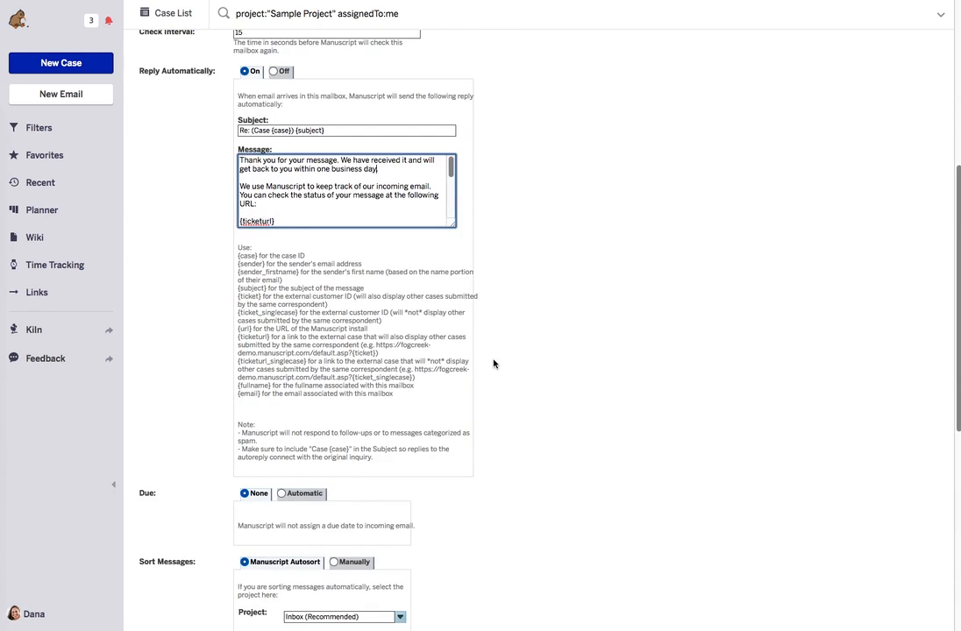
{"action": "scroll", "coordinate": [492, 363], "scroll_direction": "down", "scroll_amount": 3}
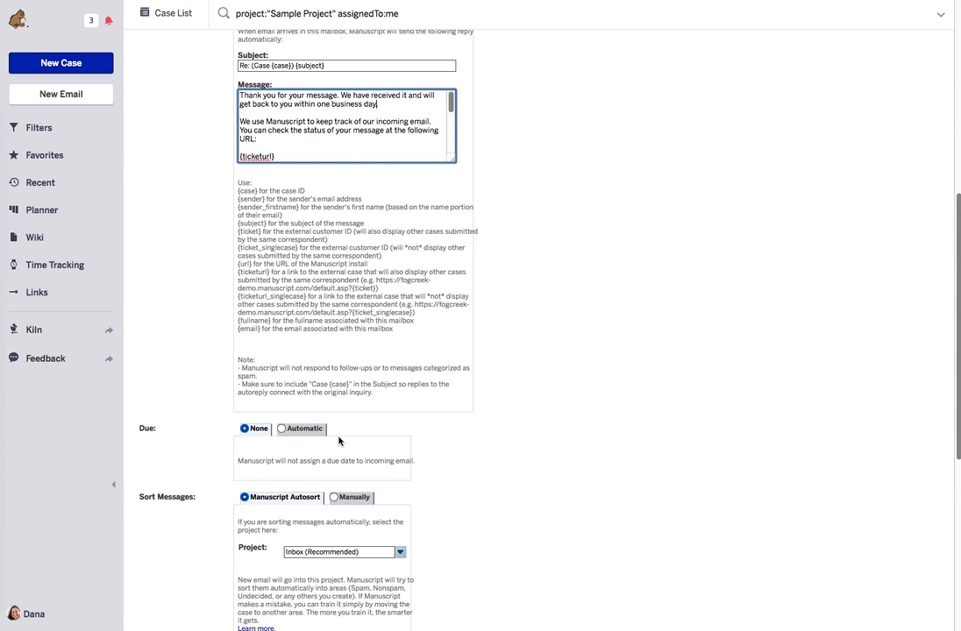
{"action": "left_click", "coordinate": [281, 429]}
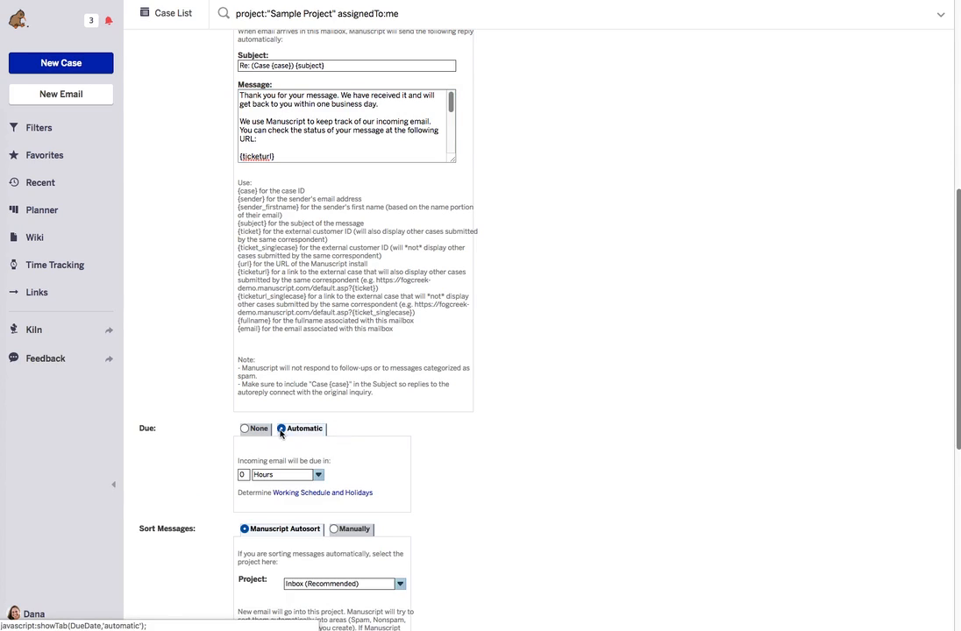
{"action": "left_click", "coordinate": [243, 474]}
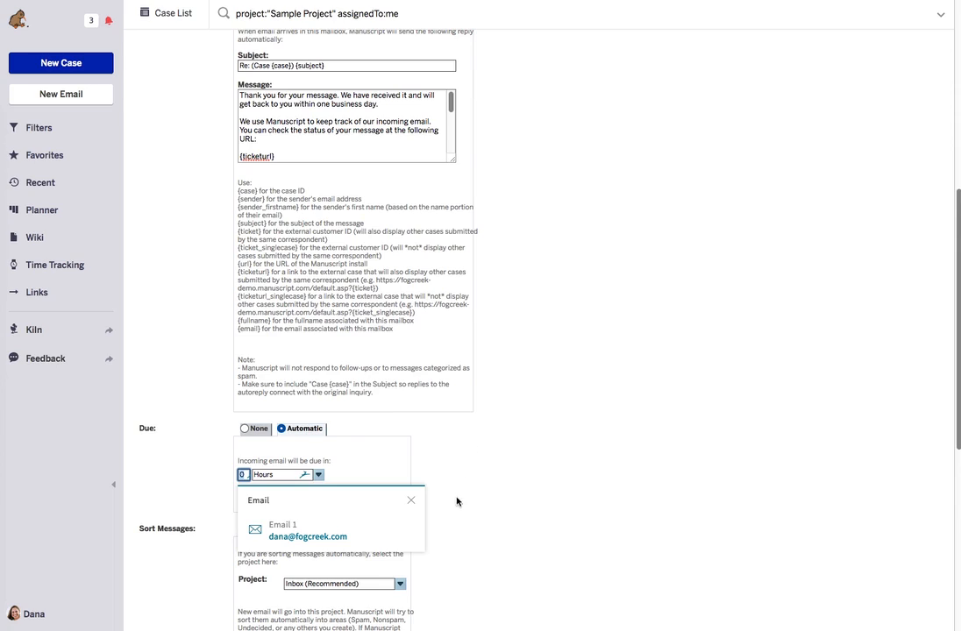
{"action": "left_click", "coordinate": [408, 501]}
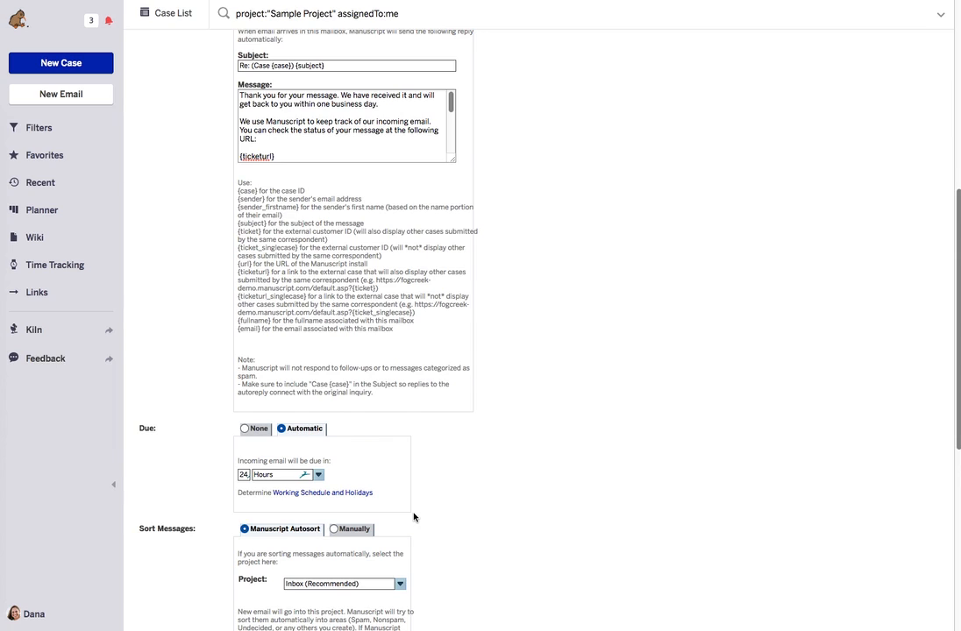
{"action": "scroll", "coordinate": [414, 517], "scroll_direction": "down", "scroll_amount": 3}
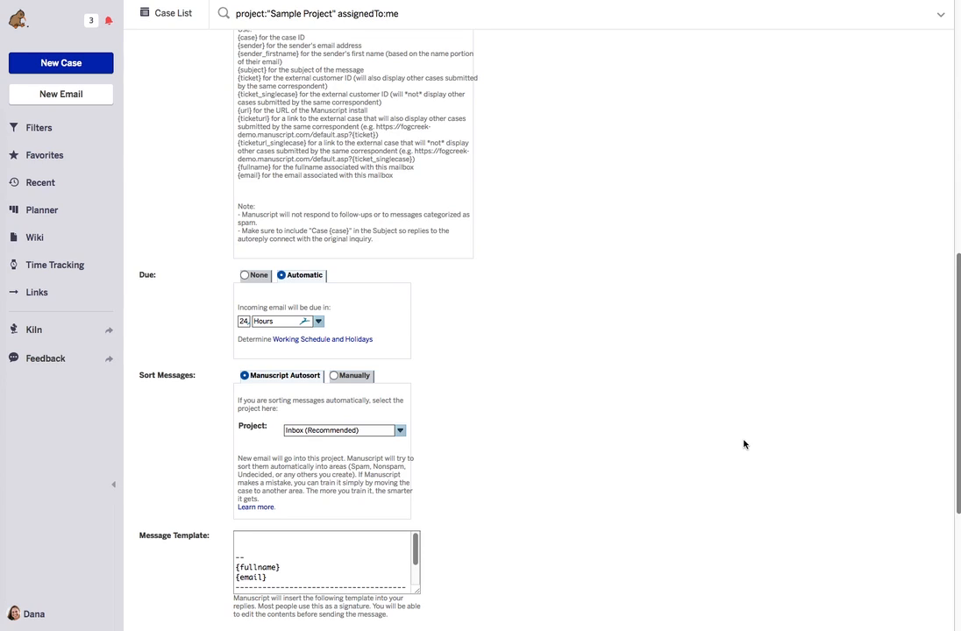
{"action": "scroll", "coordinate": [743, 444], "scroll_direction": "down", "scroll_amount": 1}
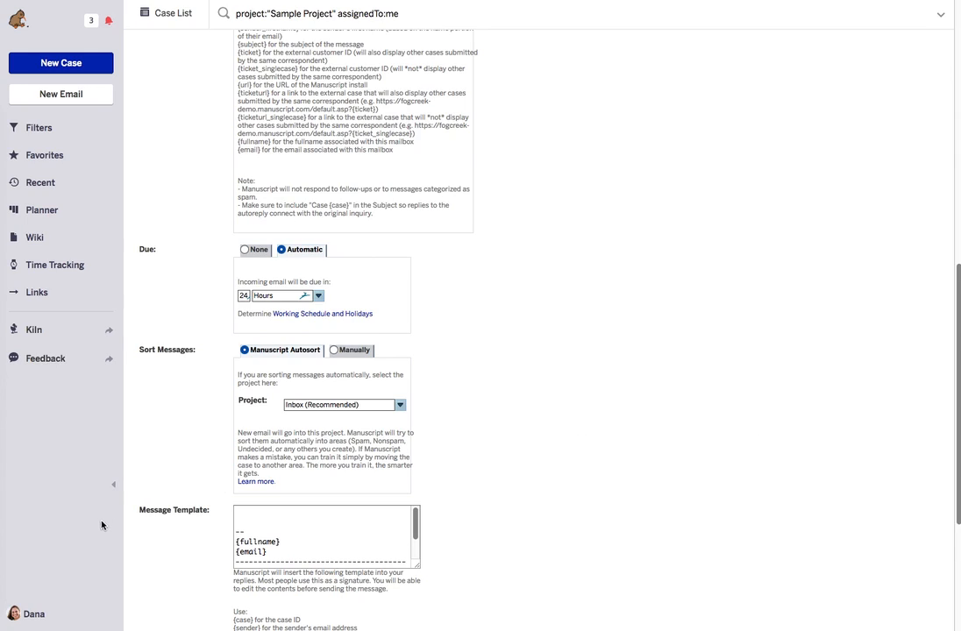
- Start a new user from the Users settings page with the role set to Virtual
{"action": "left_click", "coordinate": [33, 615]}
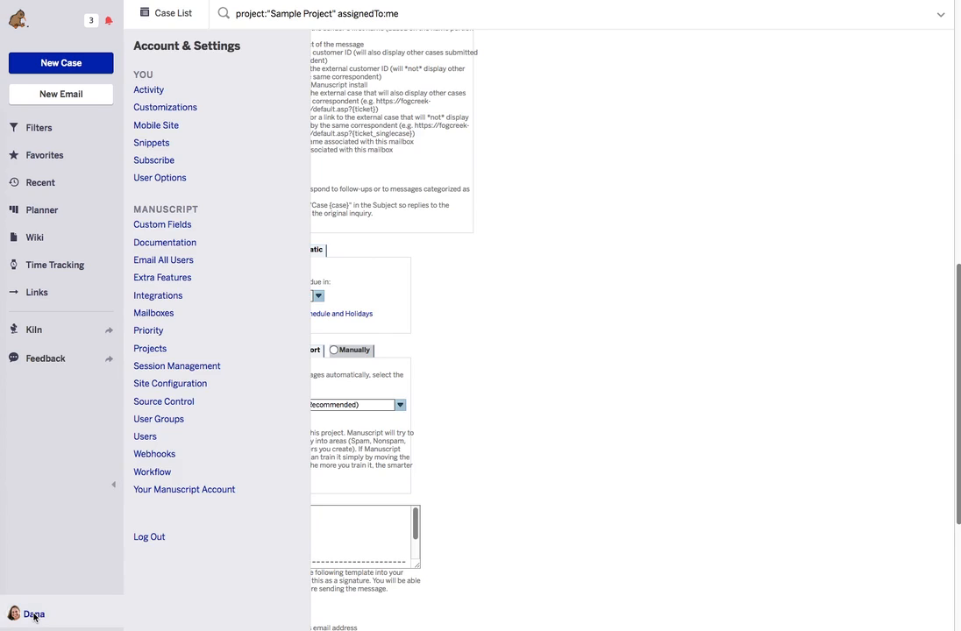
{"action": "left_click", "coordinate": [153, 439]}
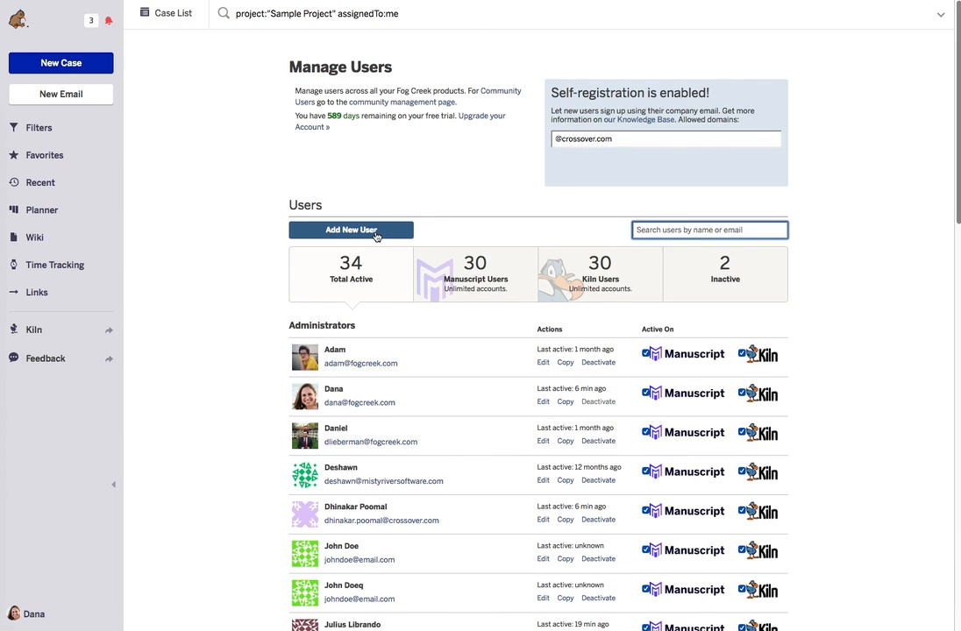
{"action": "left_click", "coordinate": [375, 231]}
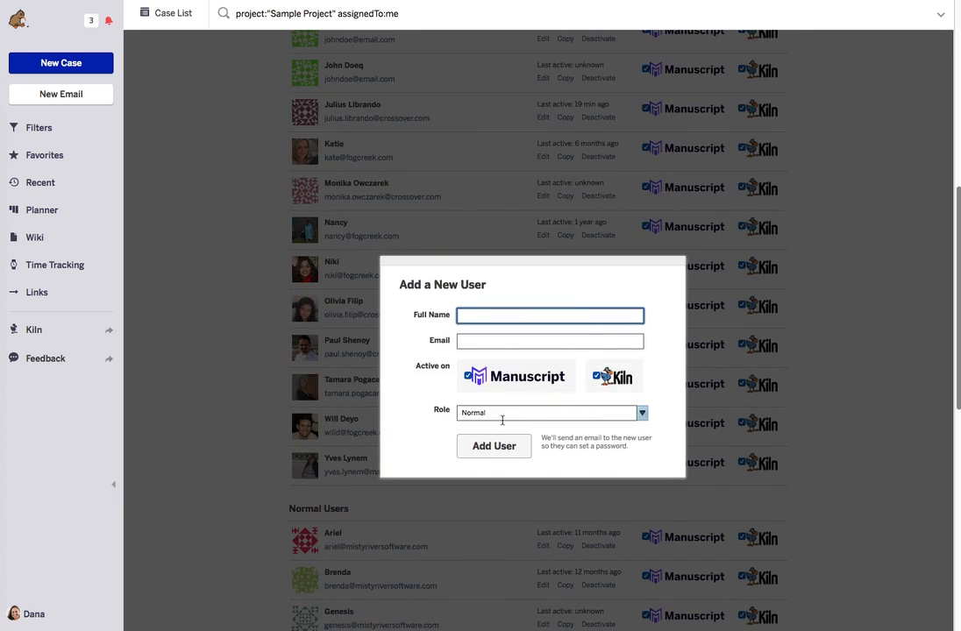
{"action": "left_click", "coordinate": [641, 413]}
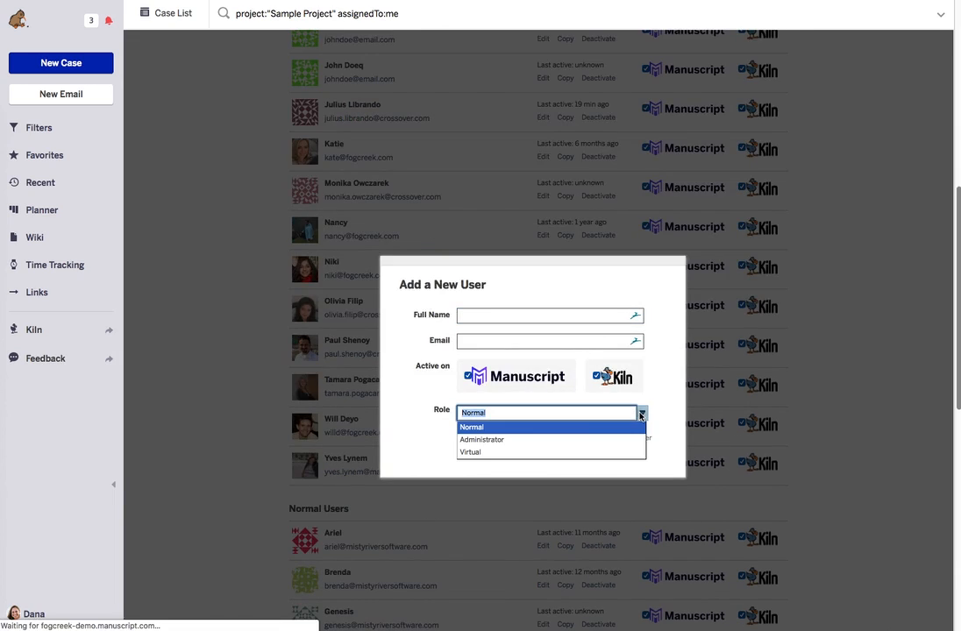
{"action": "left_click", "coordinate": [536, 453]}
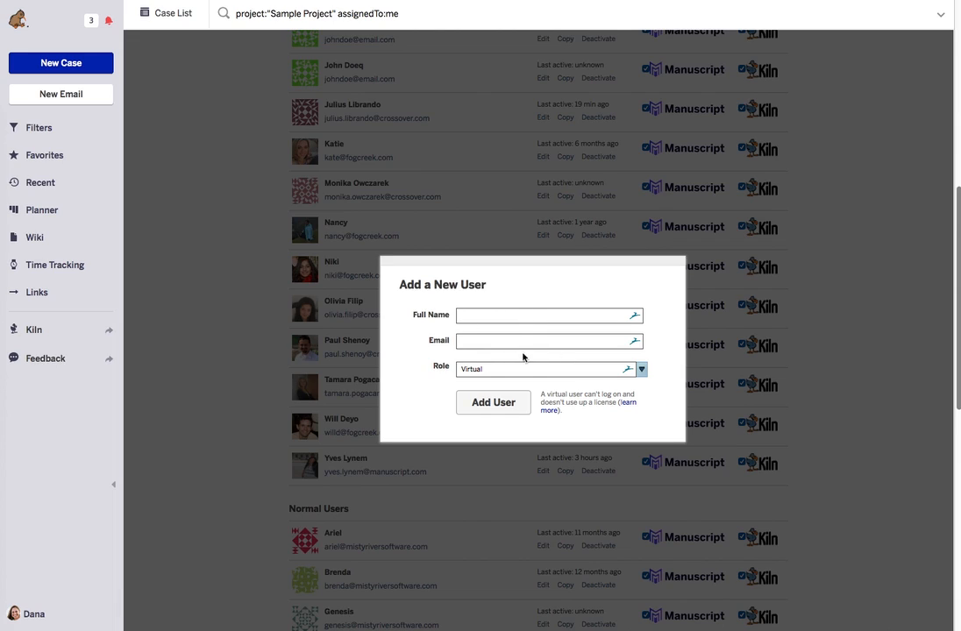
- Add the virtual user with full name 'Undecided' and its e-mail address
{"action": "left_click", "coordinate": [465, 316]}
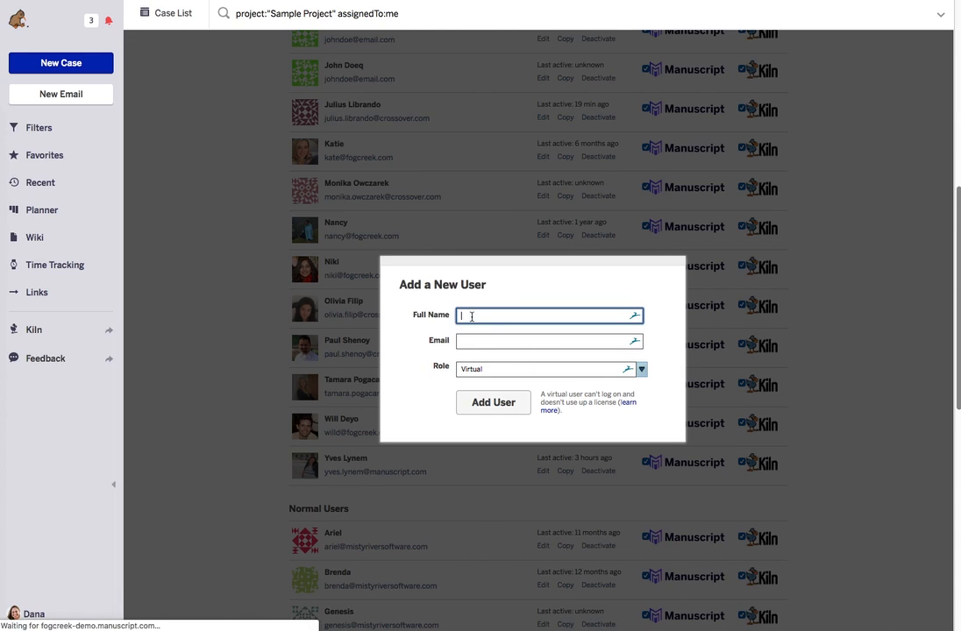
{"action": "type", "text": "Undecided"}
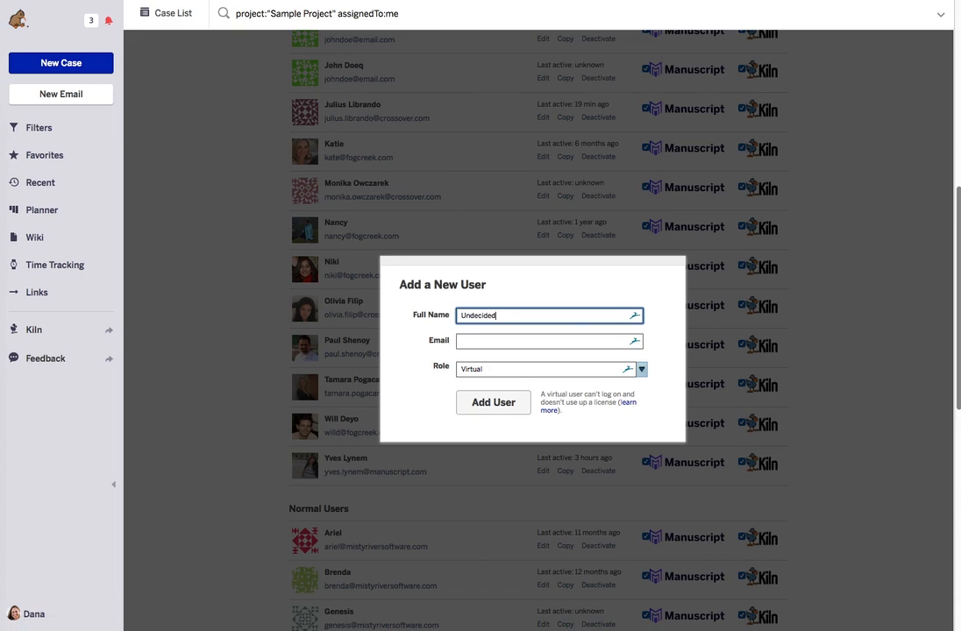
{"action": "left_click", "coordinate": [530, 340]}
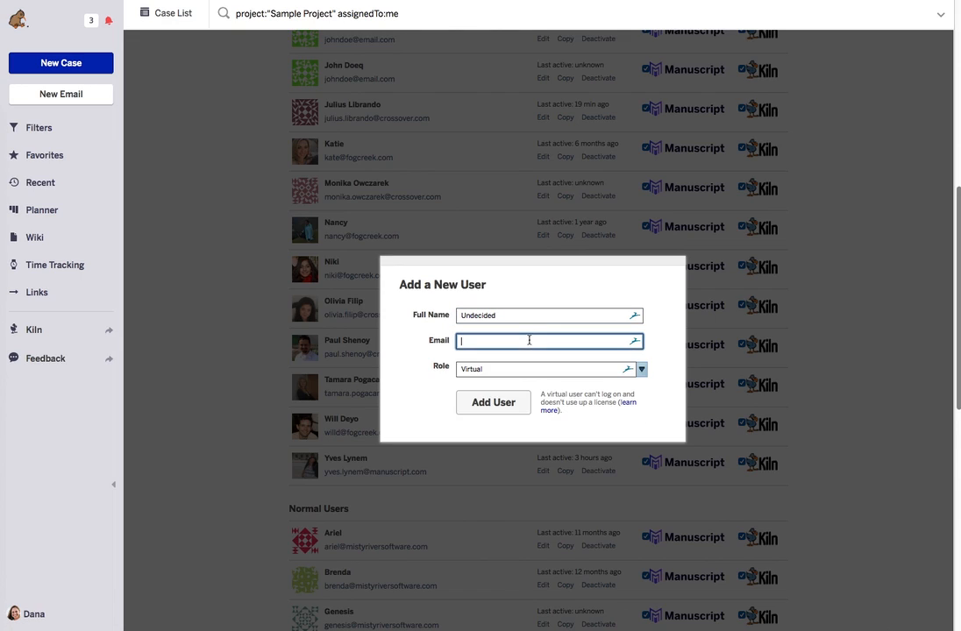
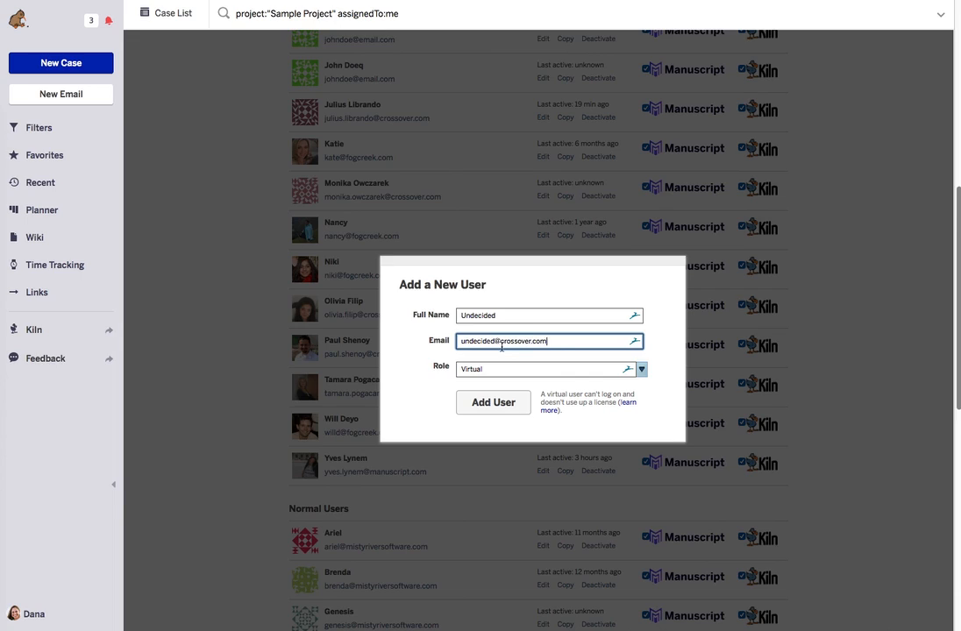
{"action": "left_click", "coordinate": [476, 403]}
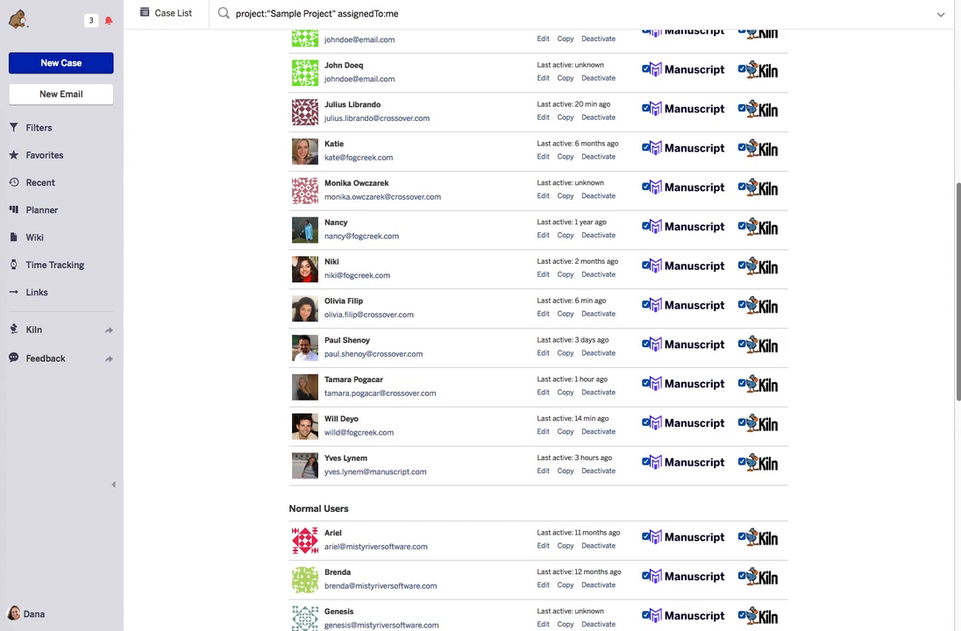
- Set the Inbox project's Primary Contact to Undecided and confirm with OK
{"action": "left_click", "coordinate": [35, 615]}
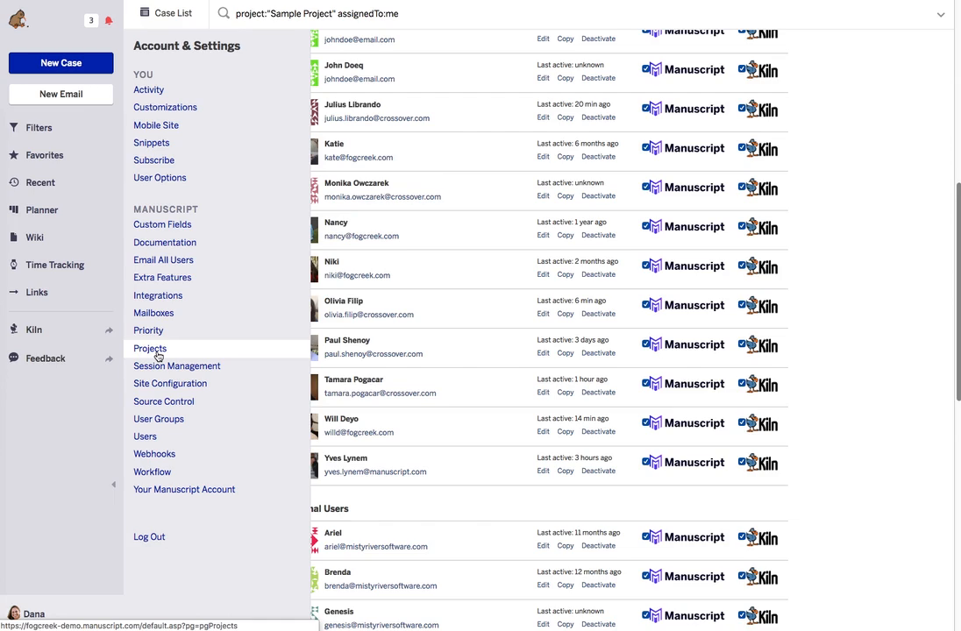
{"action": "left_click", "coordinate": [158, 355]}
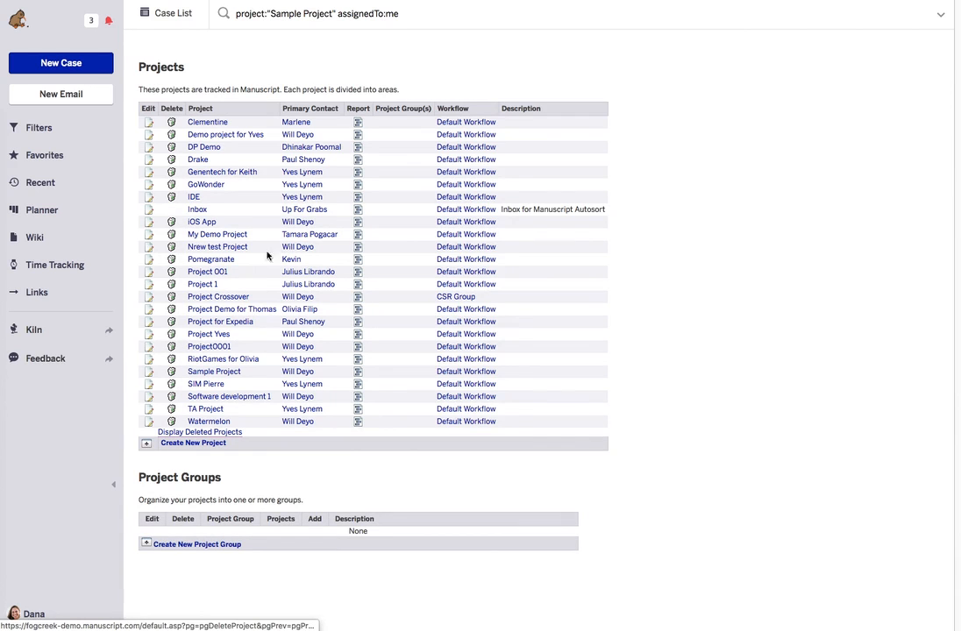
{"action": "left_click", "coordinate": [198, 213]}
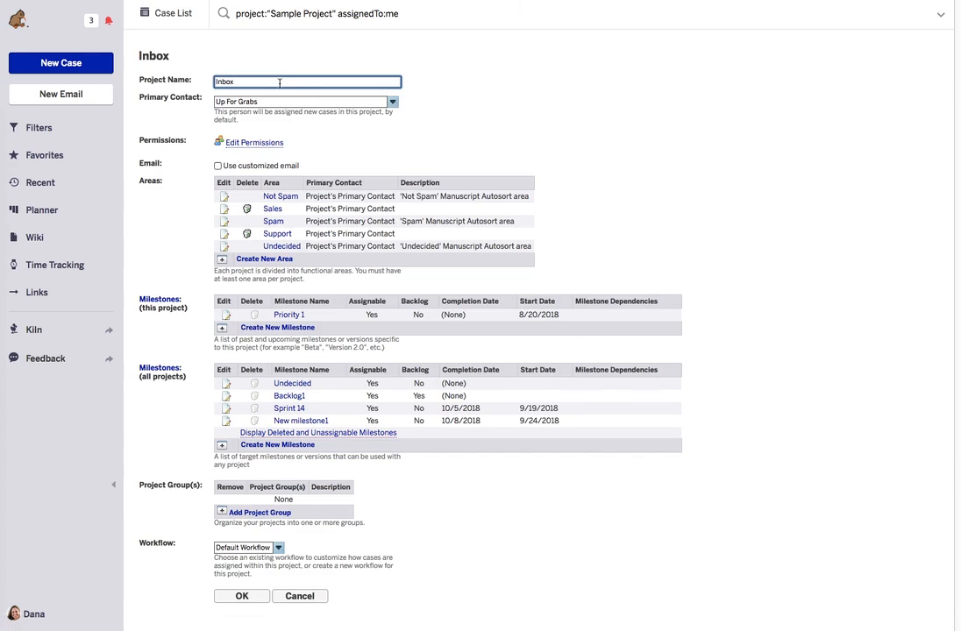
{"action": "left_click", "coordinate": [303, 102]}
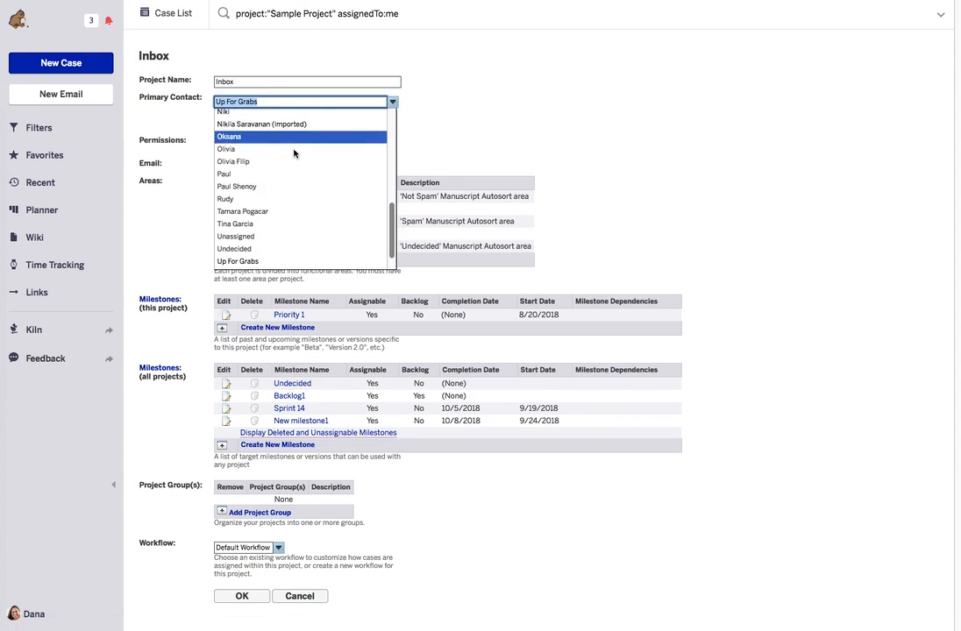
{"action": "left_click", "coordinate": [273, 250]}
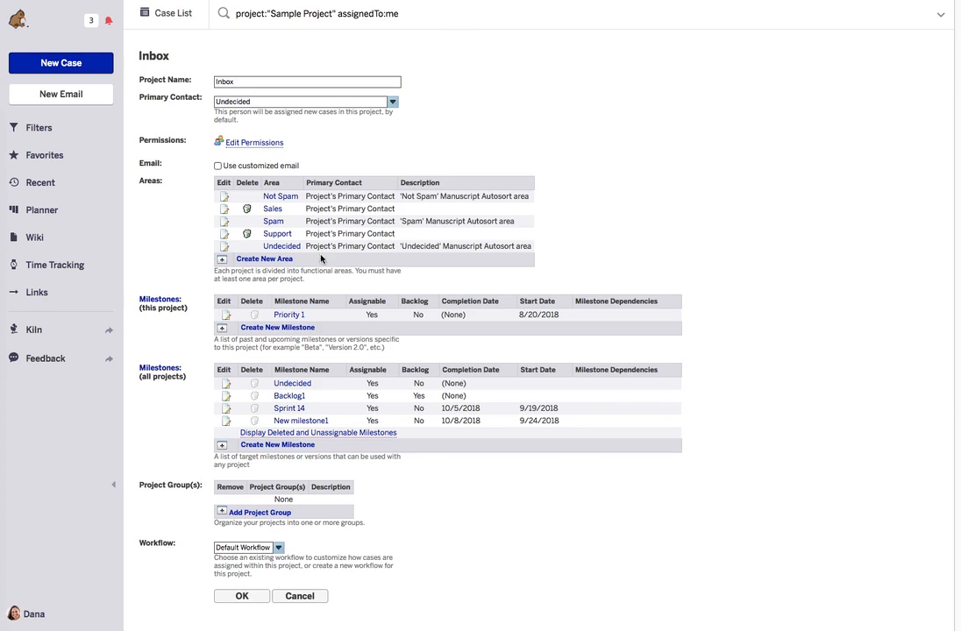
{"action": "left_click", "coordinate": [253, 600]}
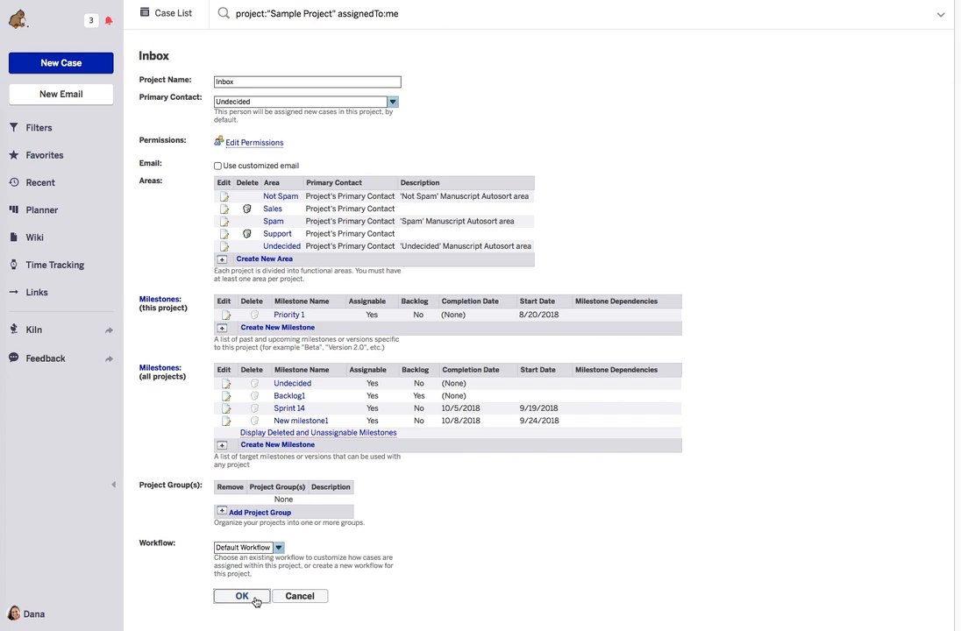